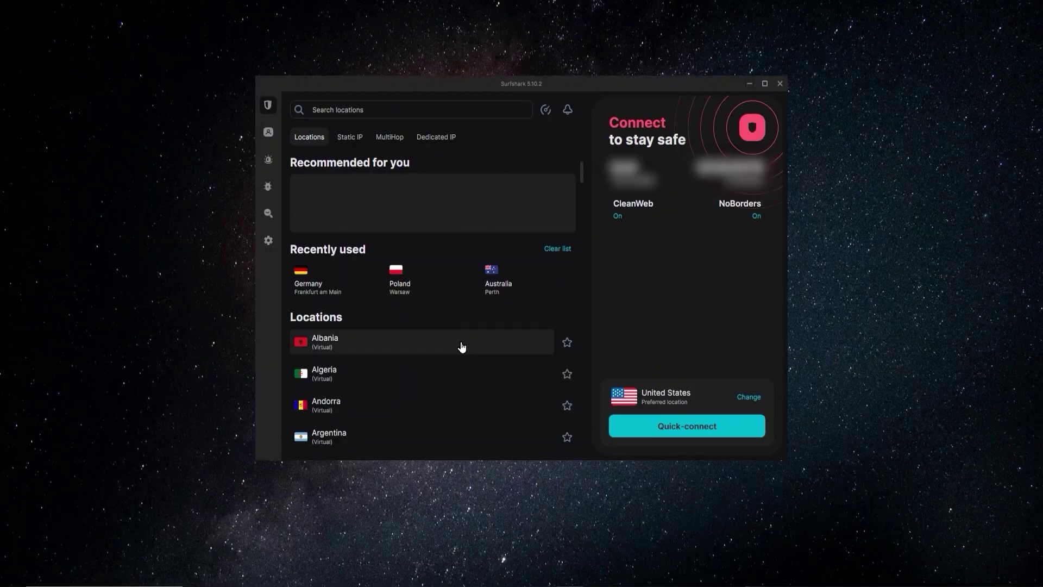
# Scroll the Locations list to Australia and expand it to show its city servers
pyautogui.click(314, 109)
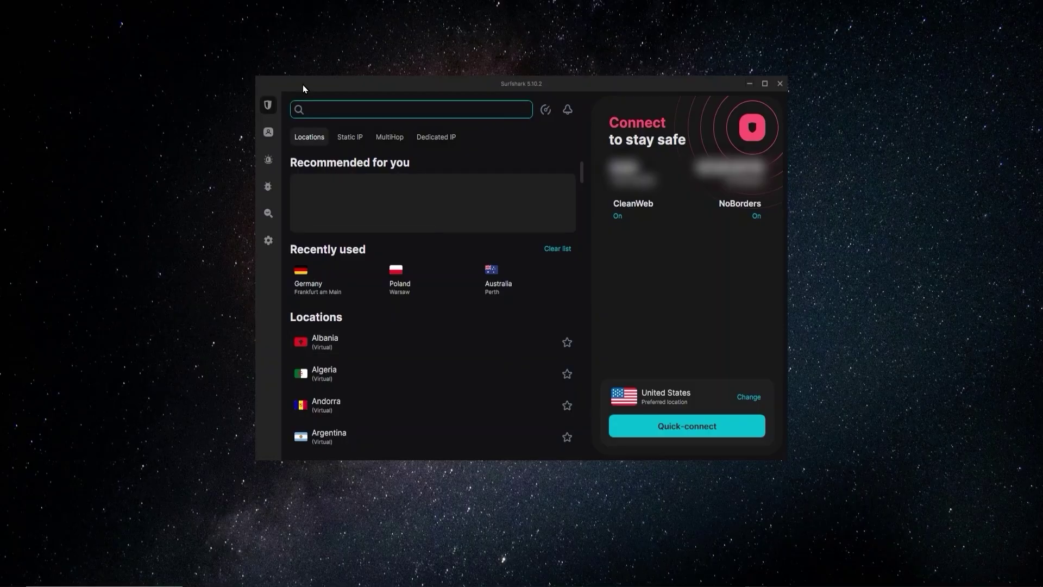
pyautogui.moveTo(273, 183)
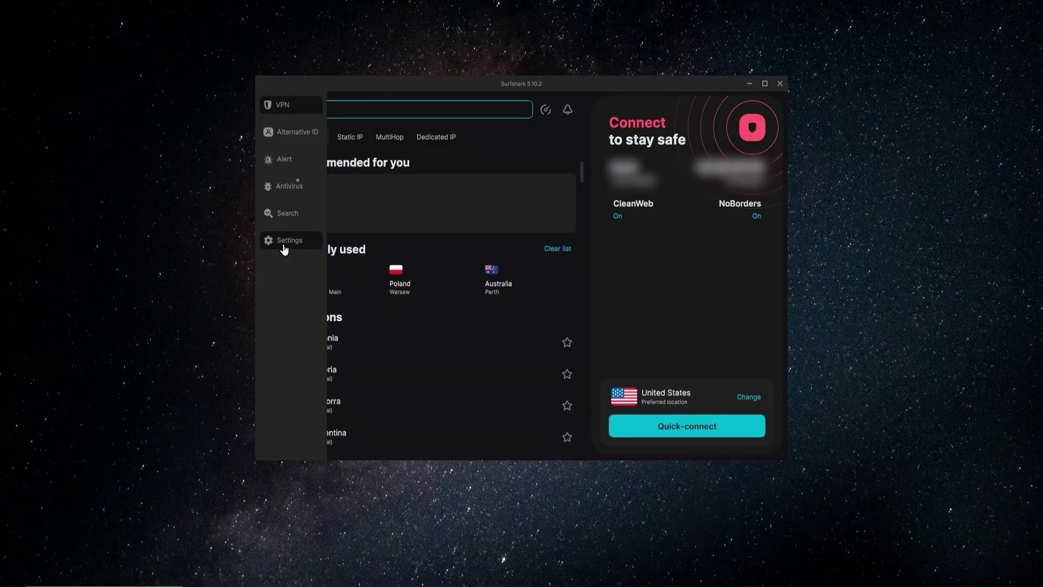
pyautogui.scroll(-1, 454, 230)
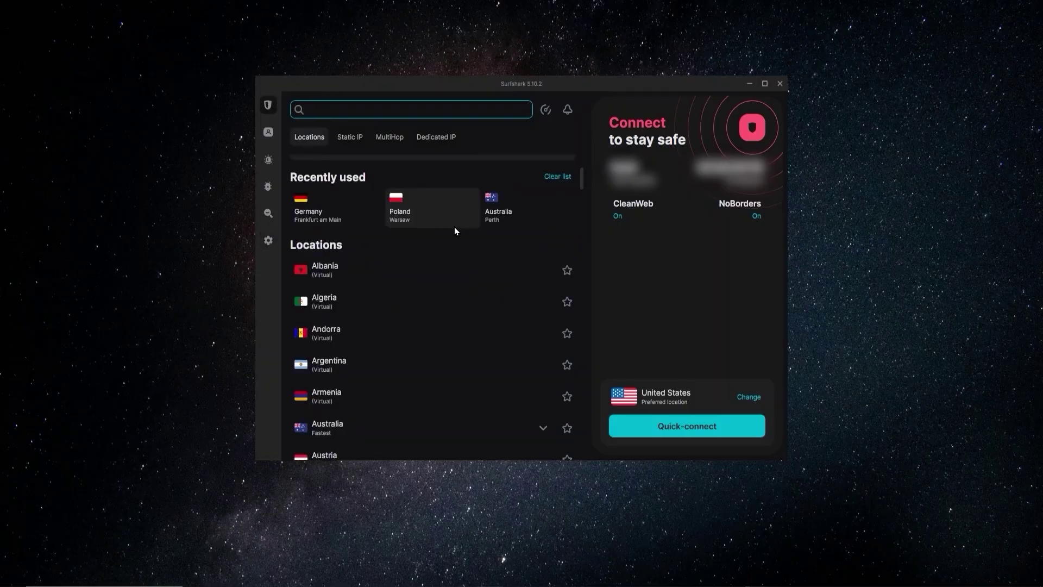
pyautogui.scroll(-3, 454, 230)
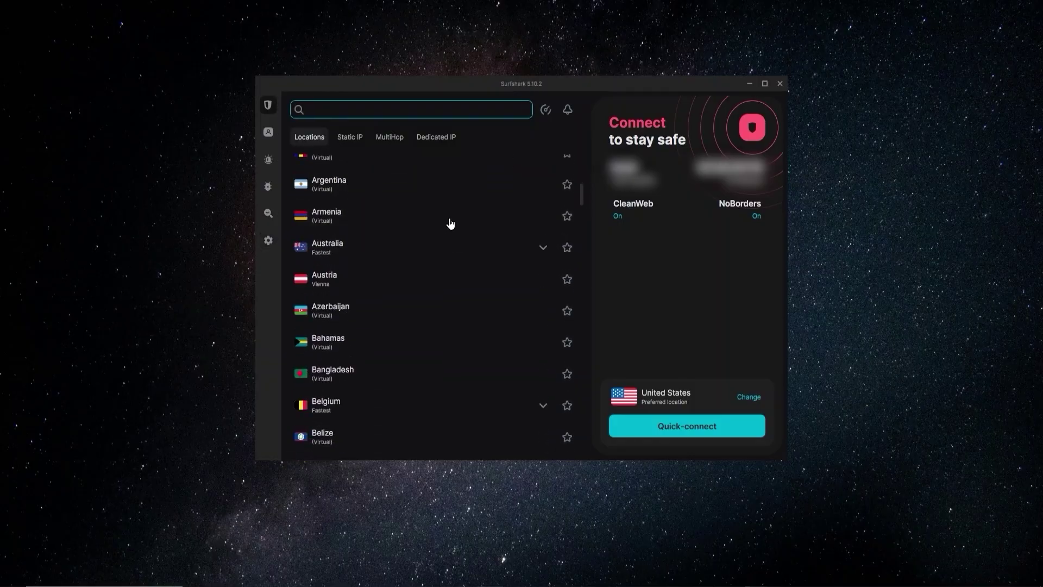
pyautogui.scroll(1, 436, 250)
pyautogui.scroll(-1, 454, 190)
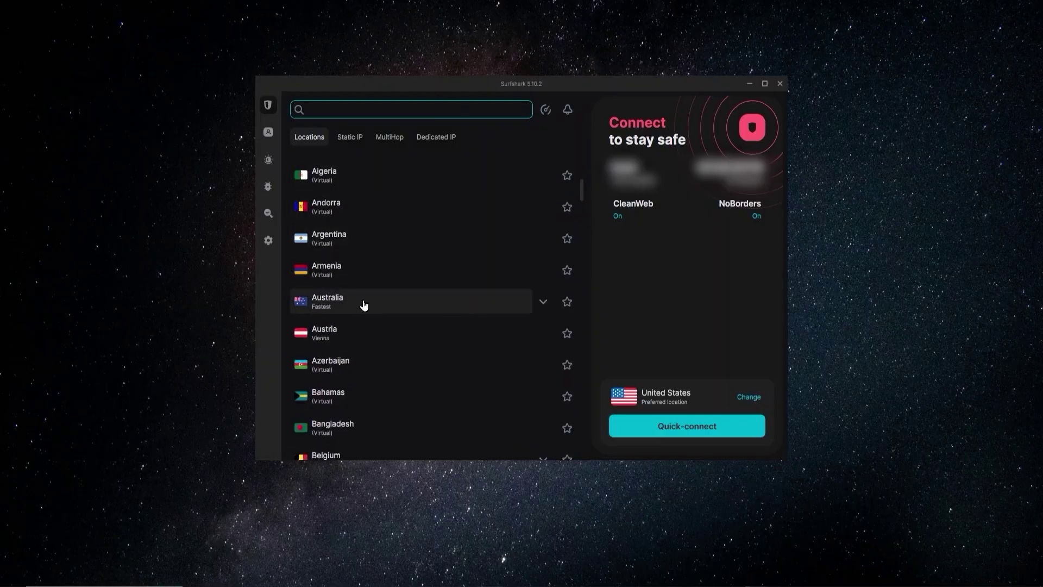
pyautogui.click(544, 302)
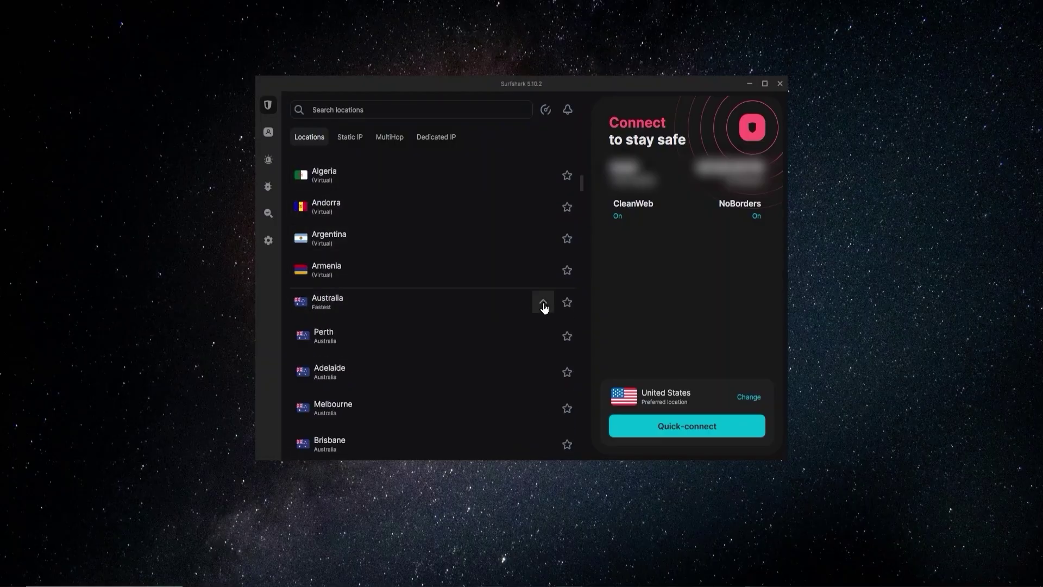
# Connect to the Sydney, Australia server
pyautogui.scroll(-1, 424, 310)
pyautogui.scroll(-2, 423, 304)
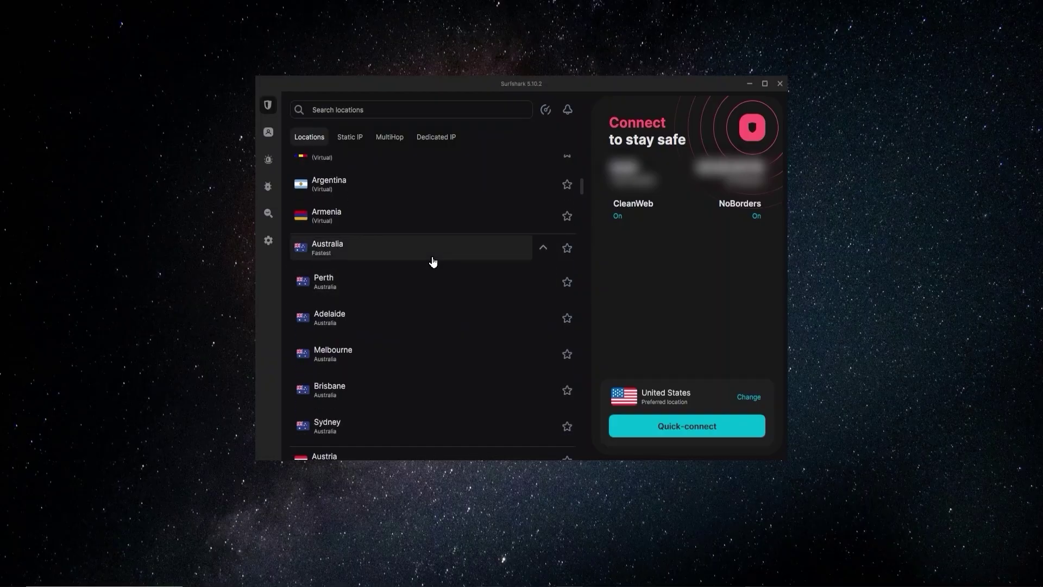
pyautogui.click(353, 423)
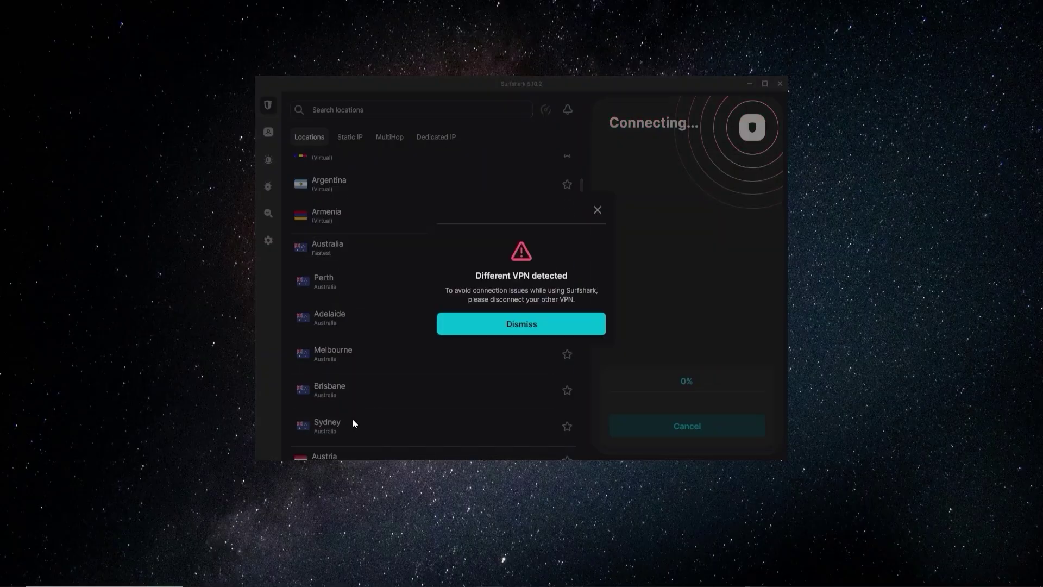
# Dismiss the 'Different VPN detected' warning, then start autoscrolling the Netflix home page
pyautogui.click(522, 324)
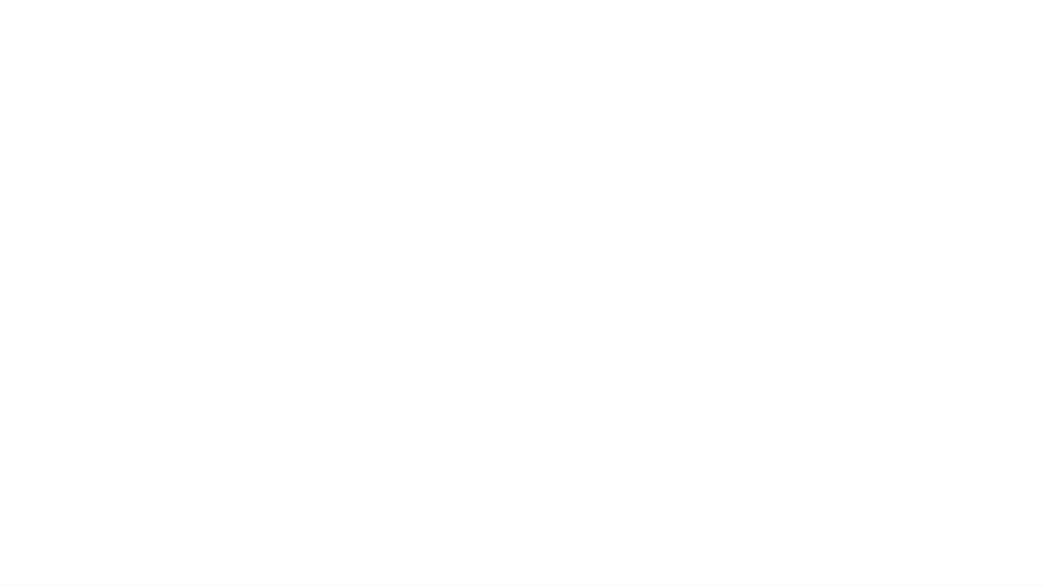
pyautogui.middleClick(1030, 258)
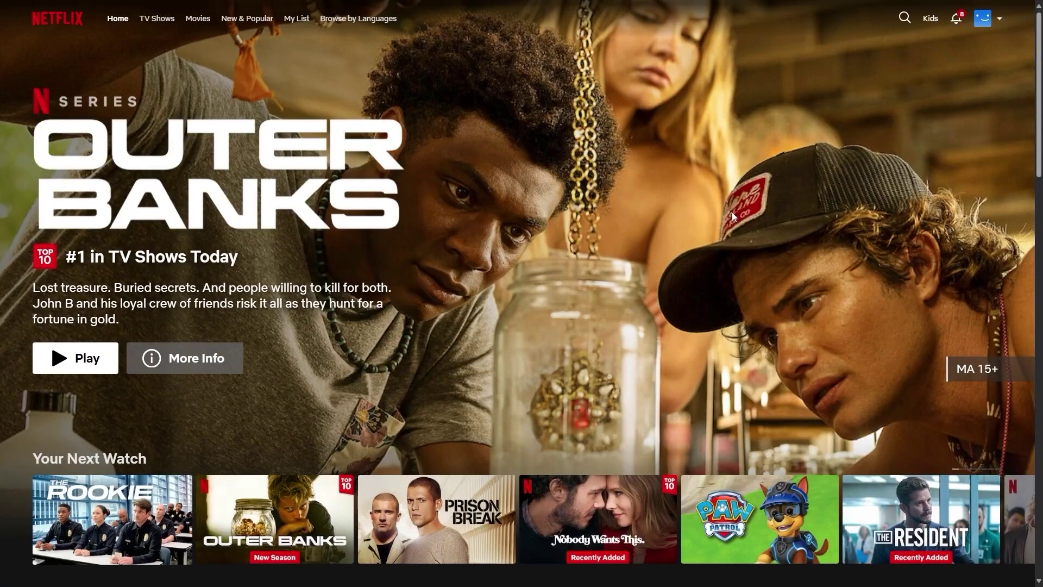
# Scroll Netflix past Top 10 TV Shows in Australia Today to the New on Netflix, Anime and Hollywood Movies rows
pyautogui.scroll(-1, 731, 216)
pyautogui.scroll(-8, 732, 216)
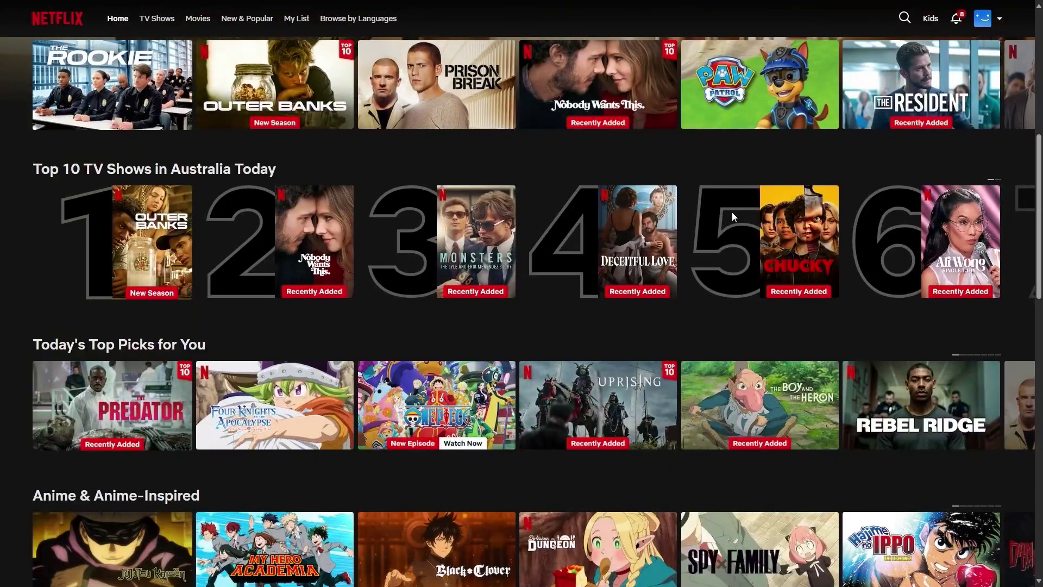
pyautogui.scroll(-8, 732, 216)
pyautogui.scroll(-8, 732, 218)
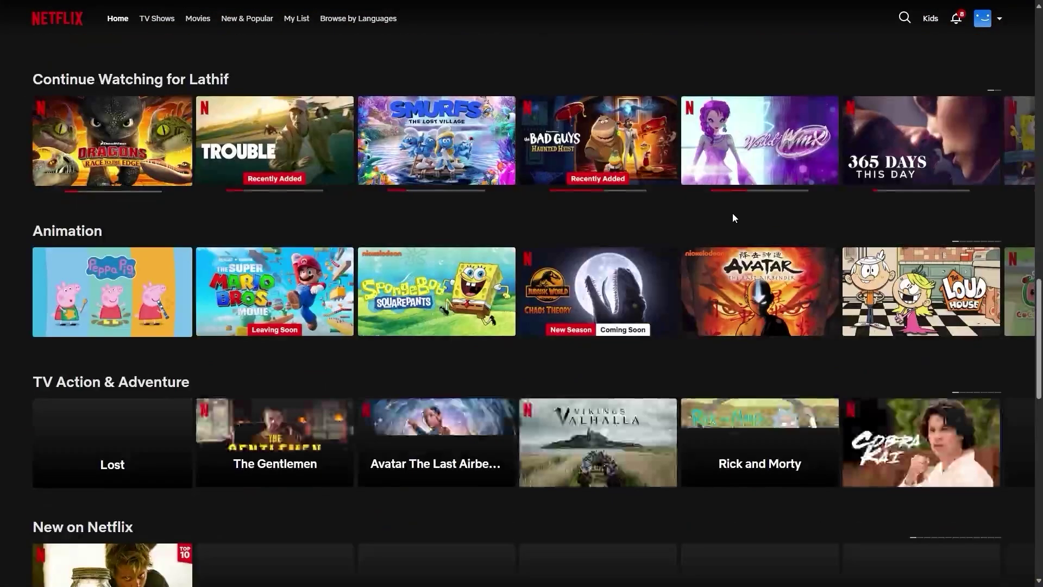
pyautogui.scroll(-8, 713, 190)
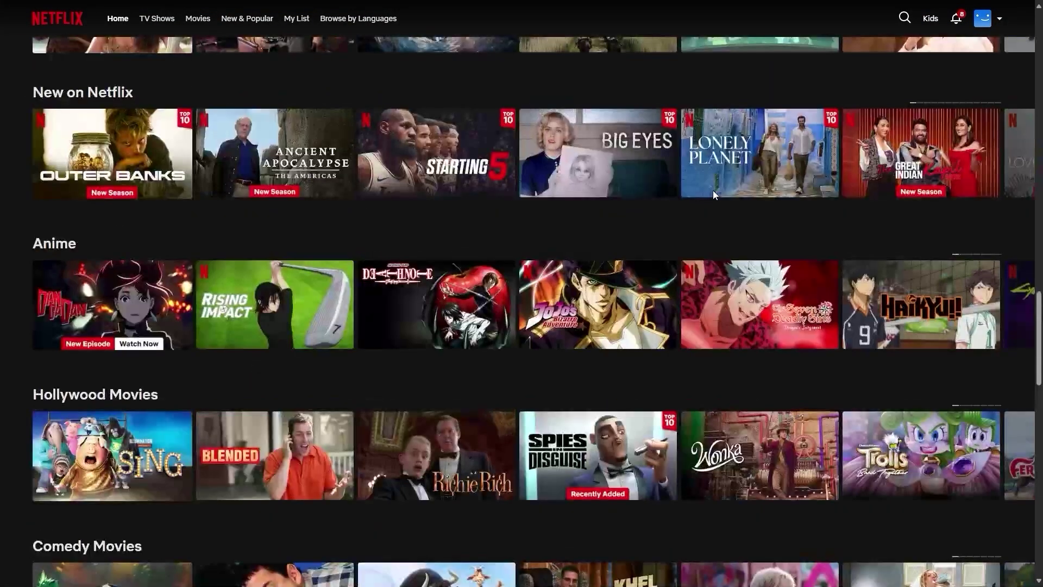
pyautogui.moveTo(714, 196)
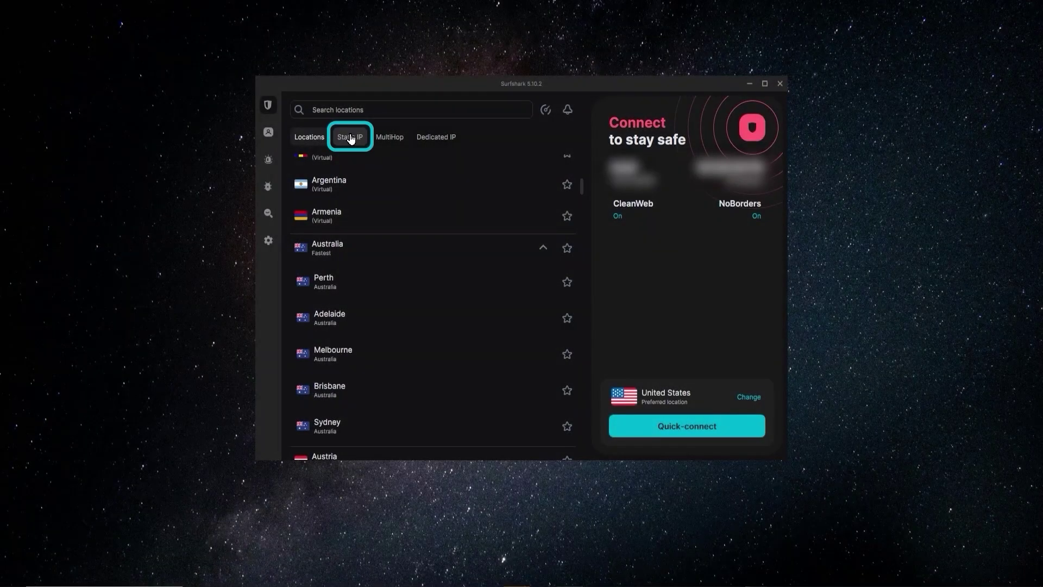
pyautogui.click(350, 137)
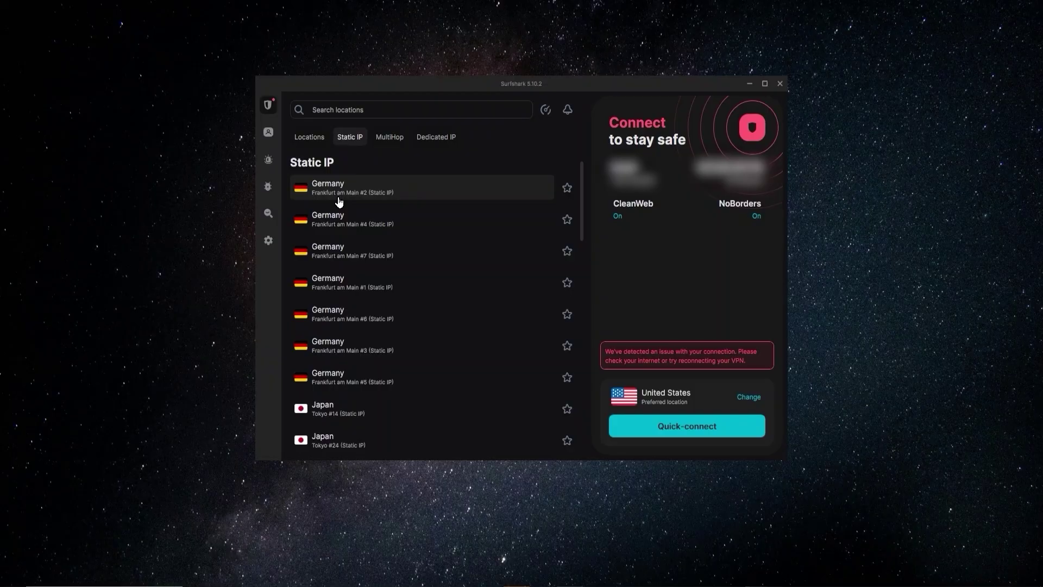
pyautogui.click(308, 139)
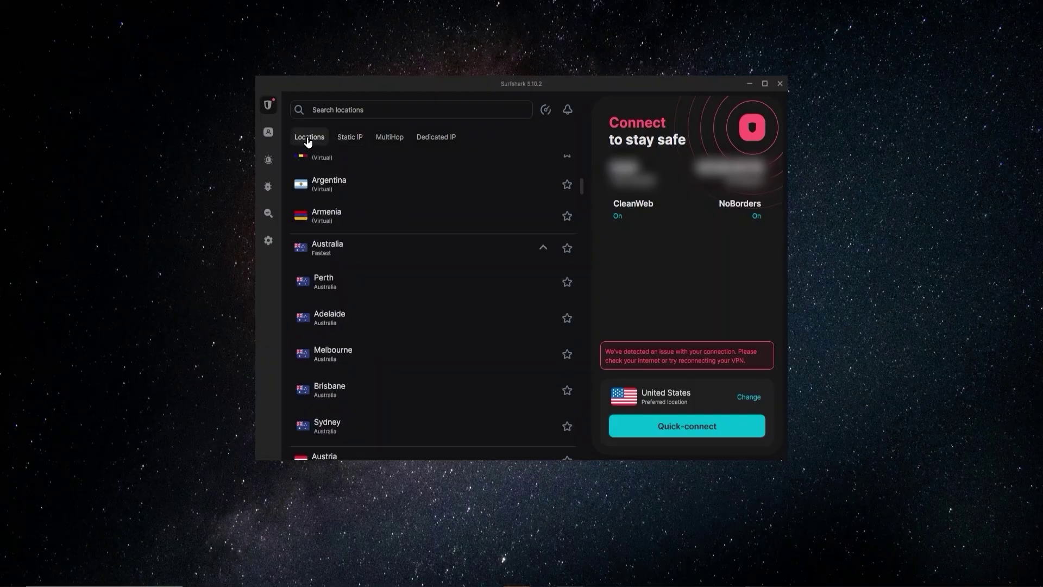
# Show the MultiHop routes, such as DE - Frankfurt am Main via GB - London
pyautogui.click(383, 137)
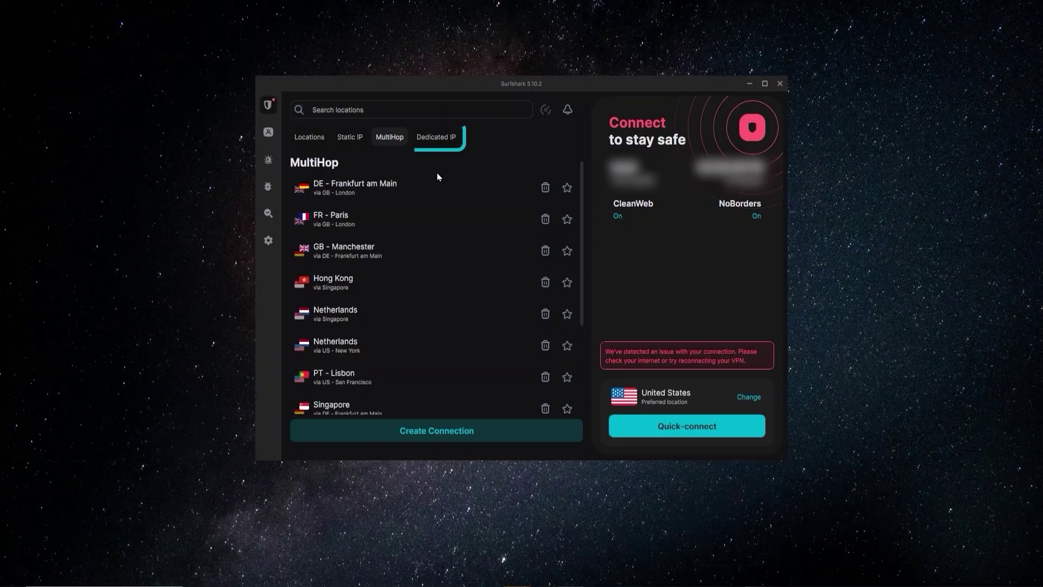
# View the Dedicated IP page, then the Static IP servers in Frankfurt am Main and Tokyo
pyautogui.click(449, 143)
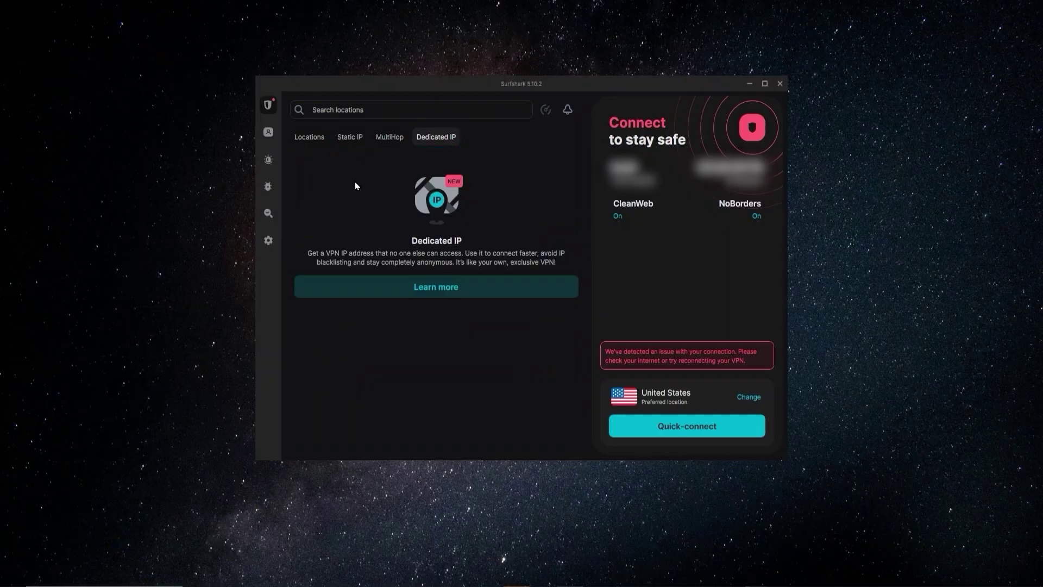
pyautogui.press('Return')
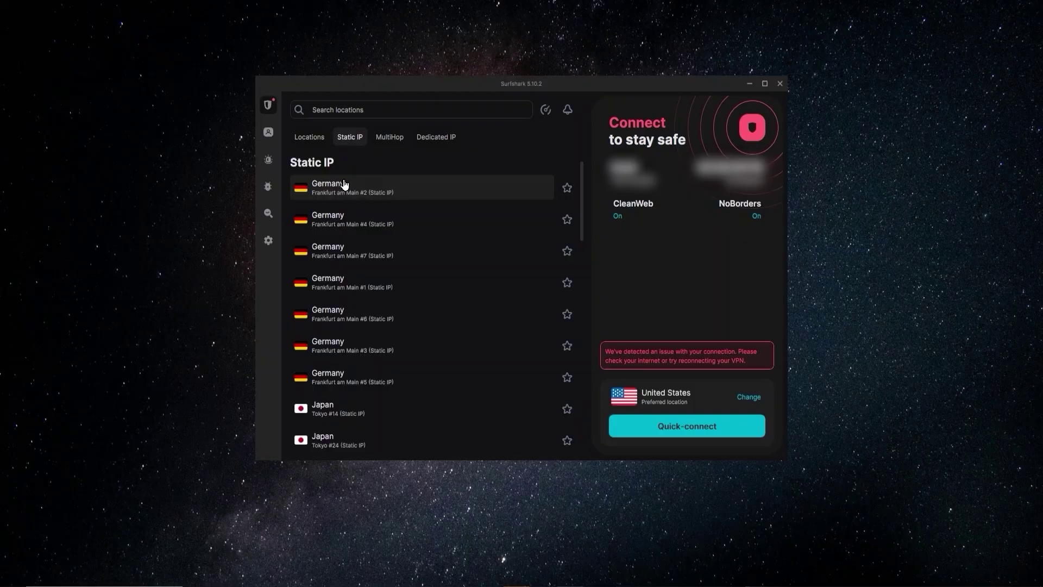
# Return to the Locations list with Australia's Perth, Adelaide, Melbourne, Brisbane and Sydney servers
pyautogui.click(454, 139)
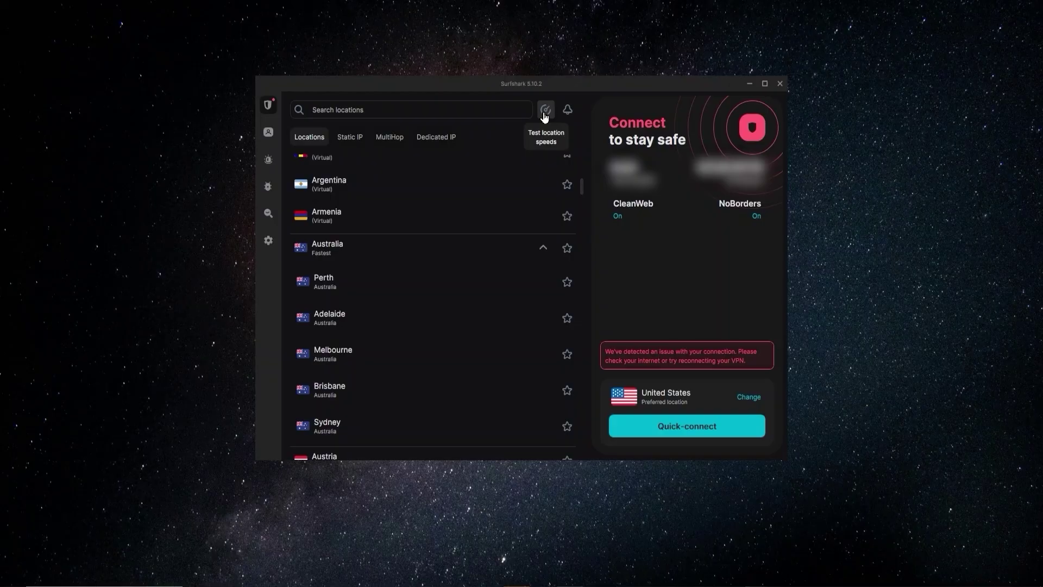
pyautogui.click(545, 112)
pyautogui.scroll(2, 536, 216)
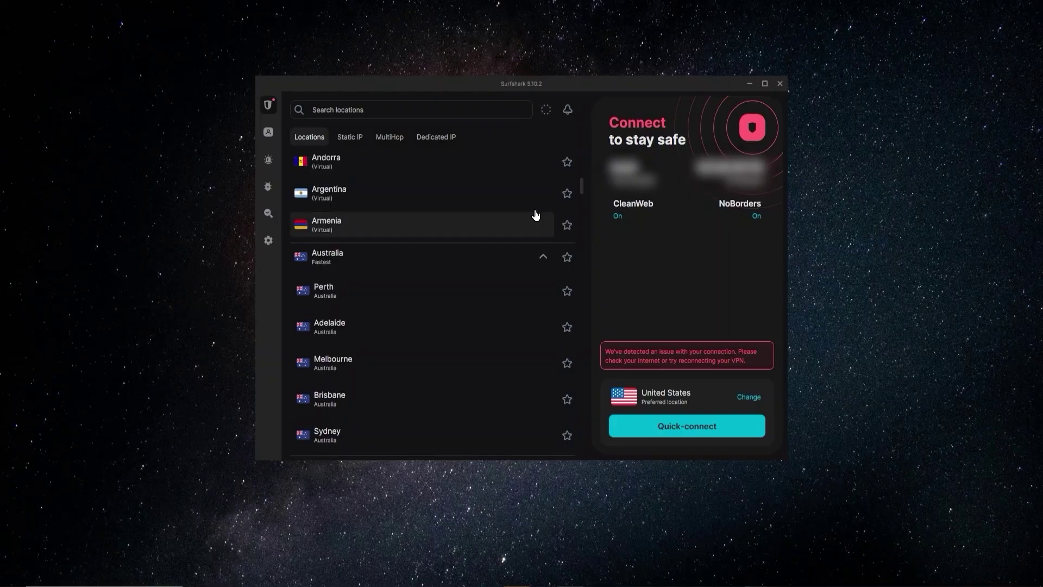
pyautogui.scroll(2, 538, 214)
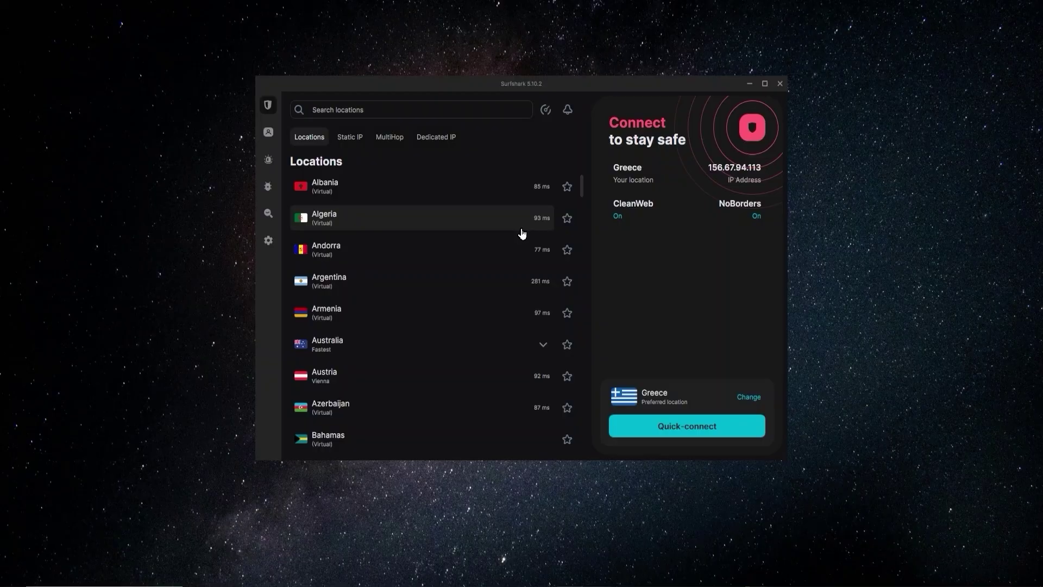
# Minimize Surfshark to view NordVPN's connected Greece #73 window, then minimize NordVPN
pyautogui.click(749, 84)
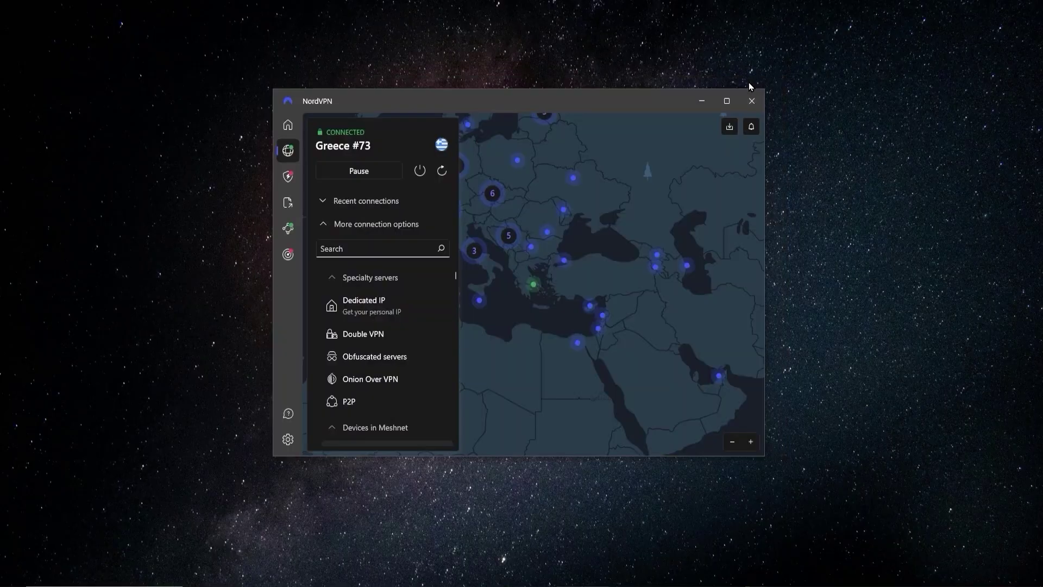
pyautogui.click(706, 100)
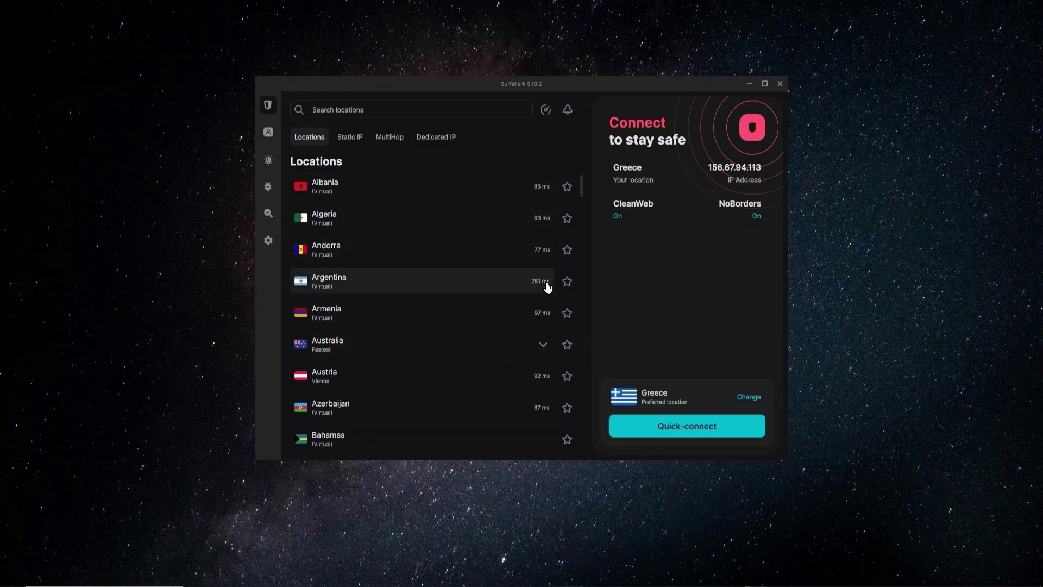
# Open VPN settings and scroll to the Kill Switch and Protocol options
pyautogui.click(269, 241)
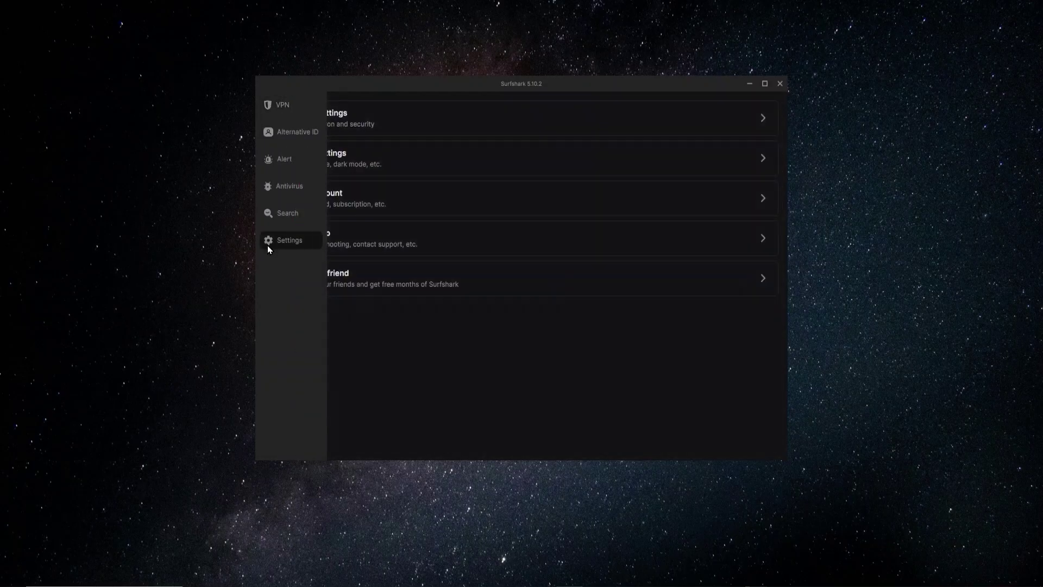
pyautogui.click(377, 124)
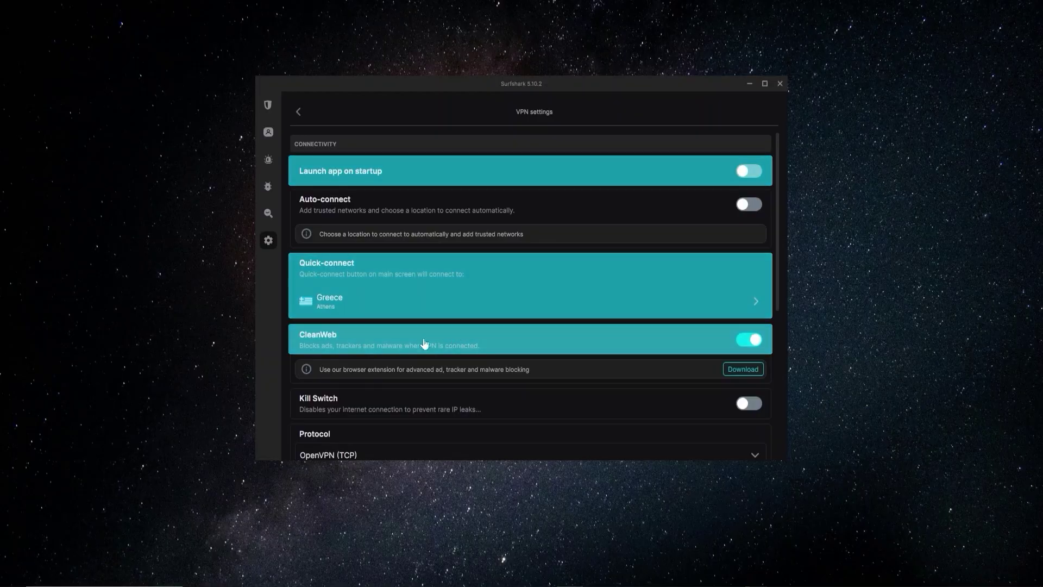
pyautogui.scroll(-2, 418, 358)
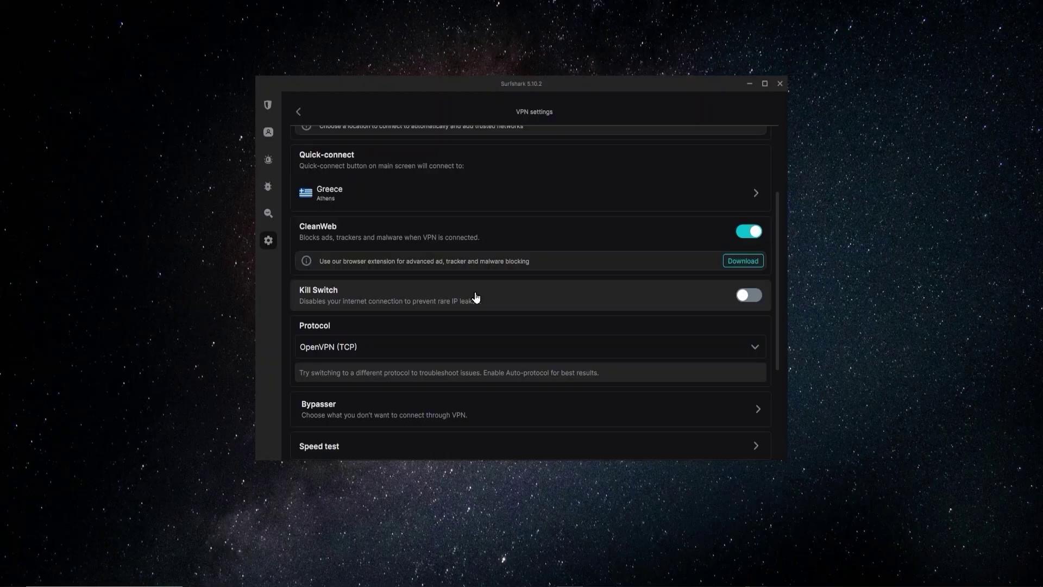
pyautogui.scroll(-2, 476, 297)
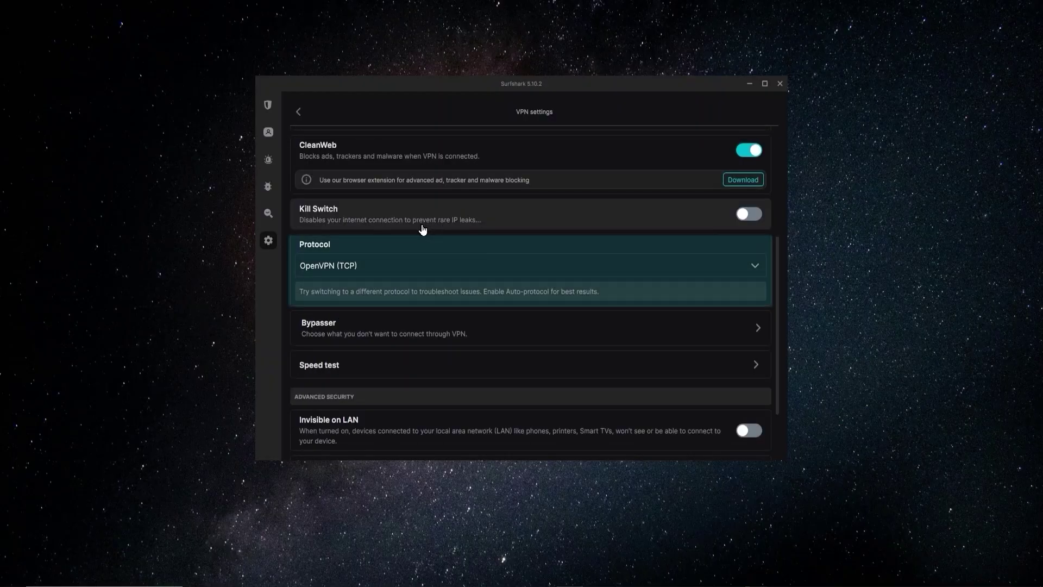
# Switch the protocol from OpenVPN (TCP) to Automatic, then bring up the Bypasser page
pyautogui.click(349, 267)
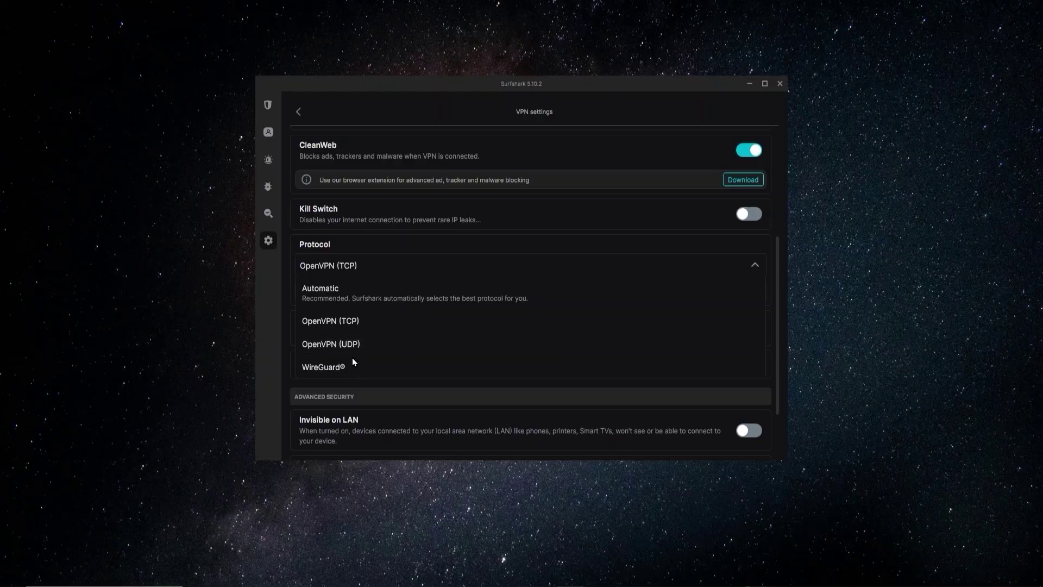
pyautogui.click(367, 303)
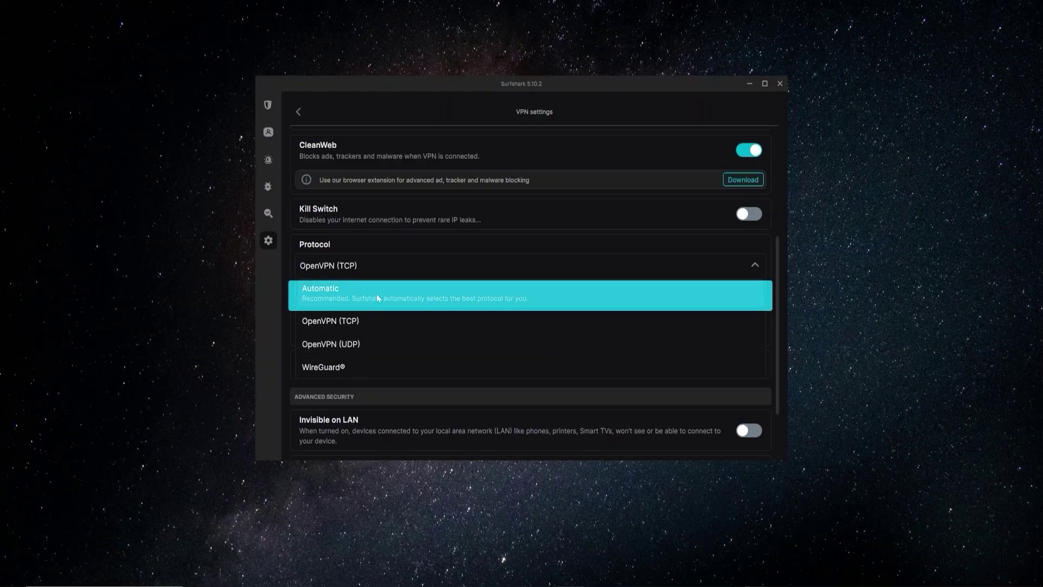
pyautogui.click(378, 294)
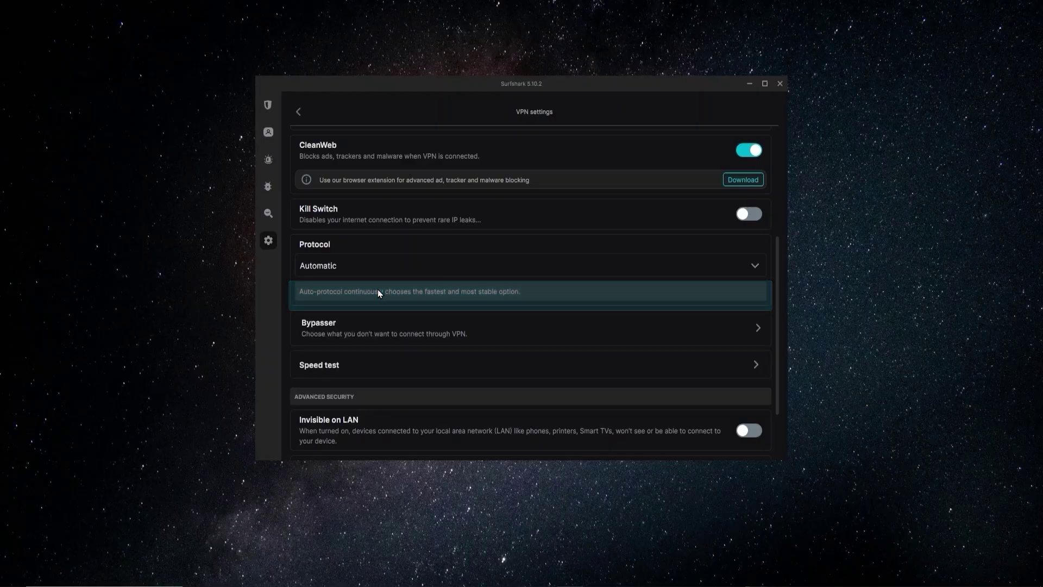
pyautogui.click(372, 267)
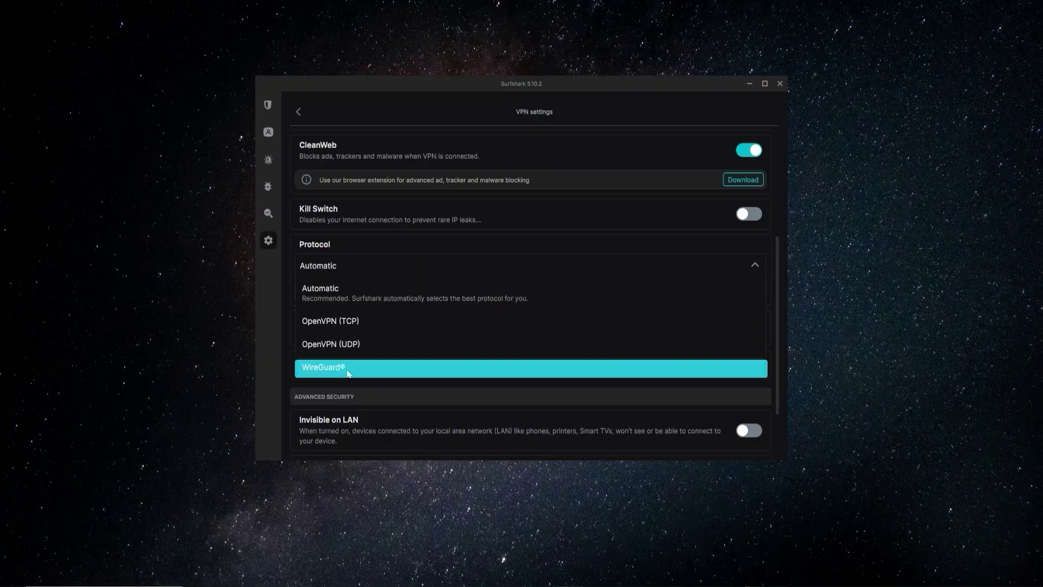
pyautogui.click(348, 373)
pyautogui.click(369, 326)
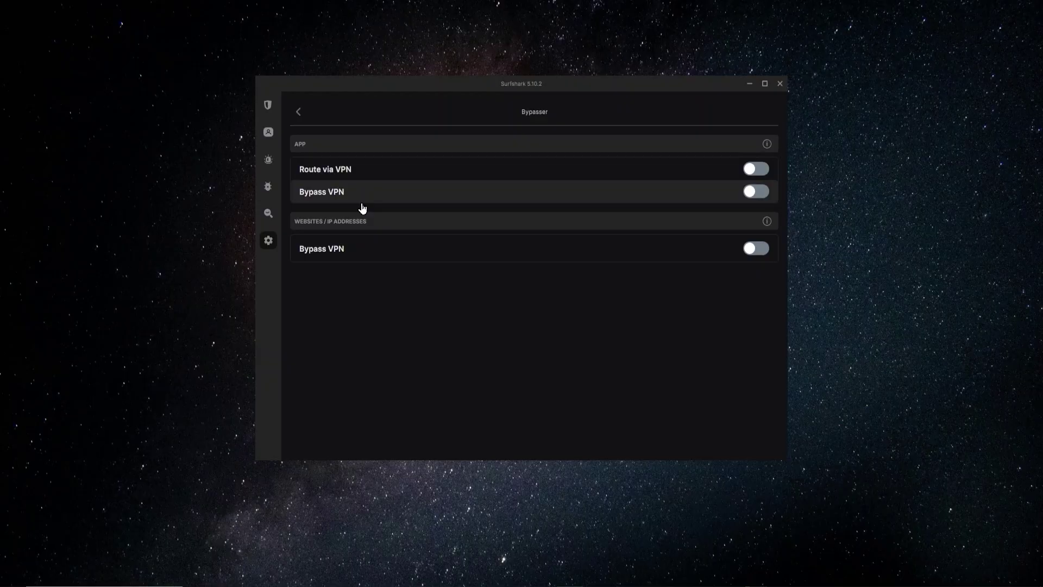
# Go back from the Bypasser page to the VPN settings page
pyautogui.click(298, 112)
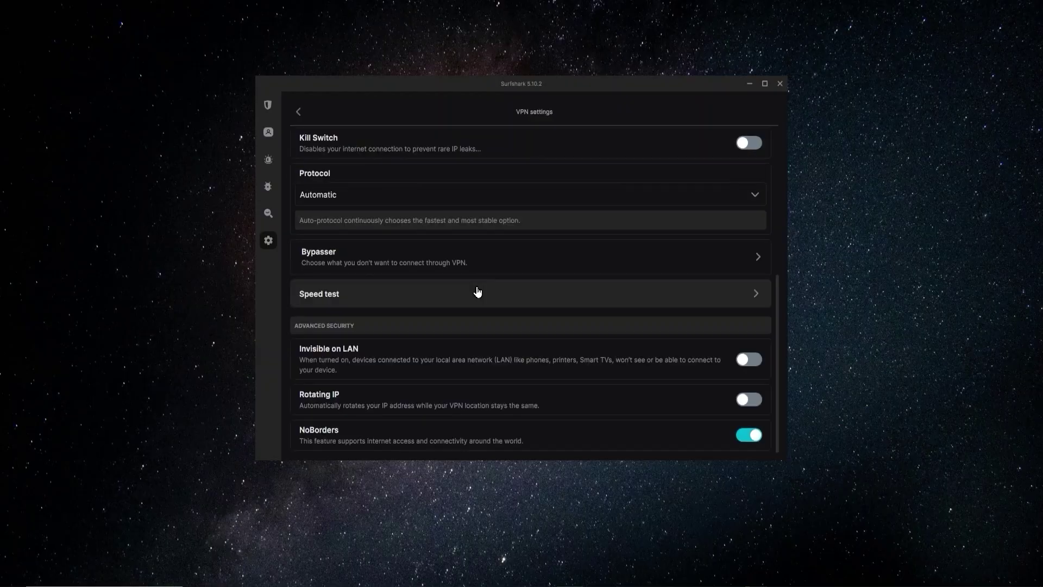
pyautogui.click(477, 291)
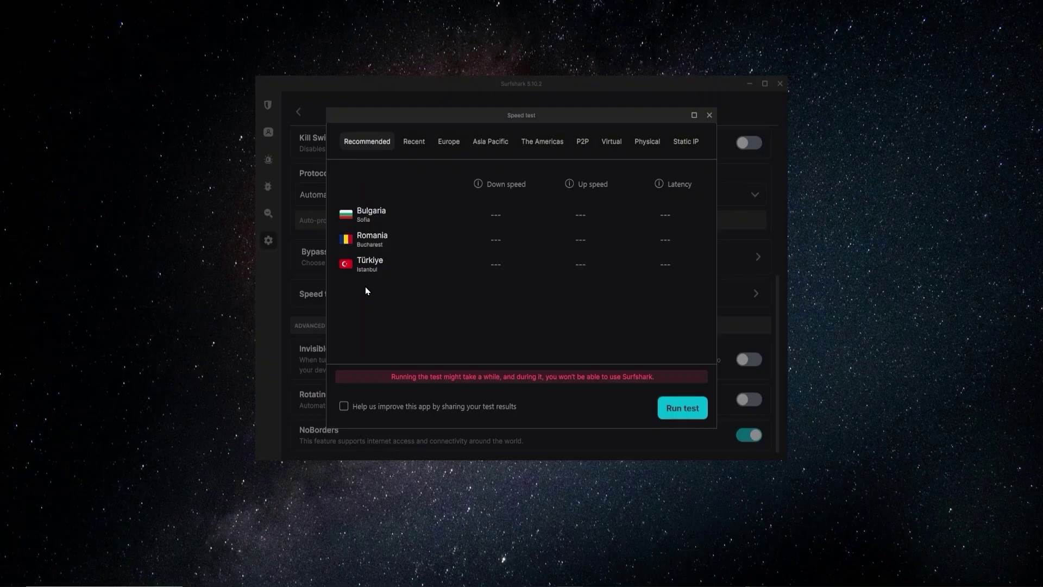
pyautogui.click(708, 115)
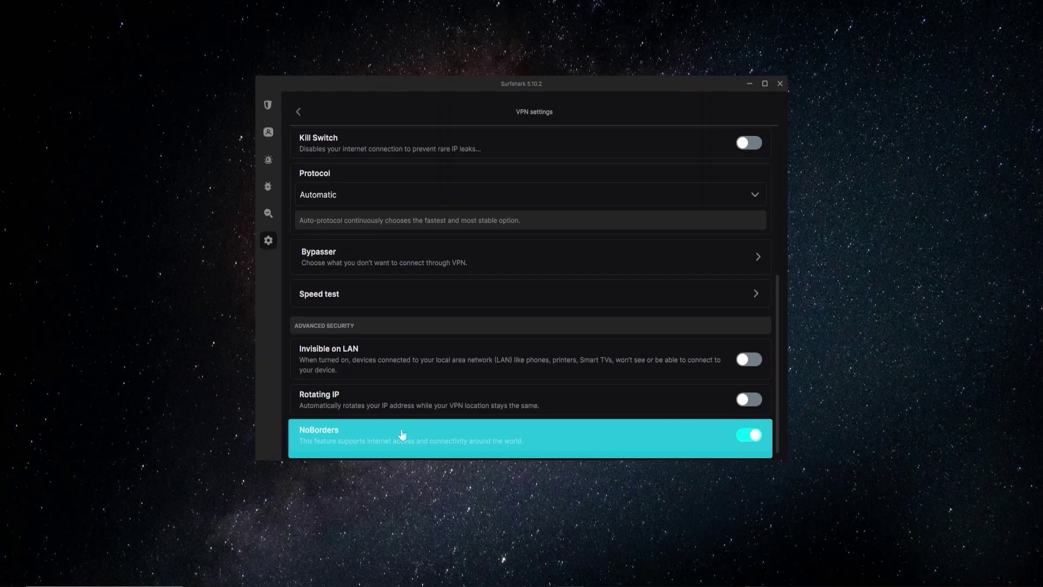
pyautogui.click(268, 104)
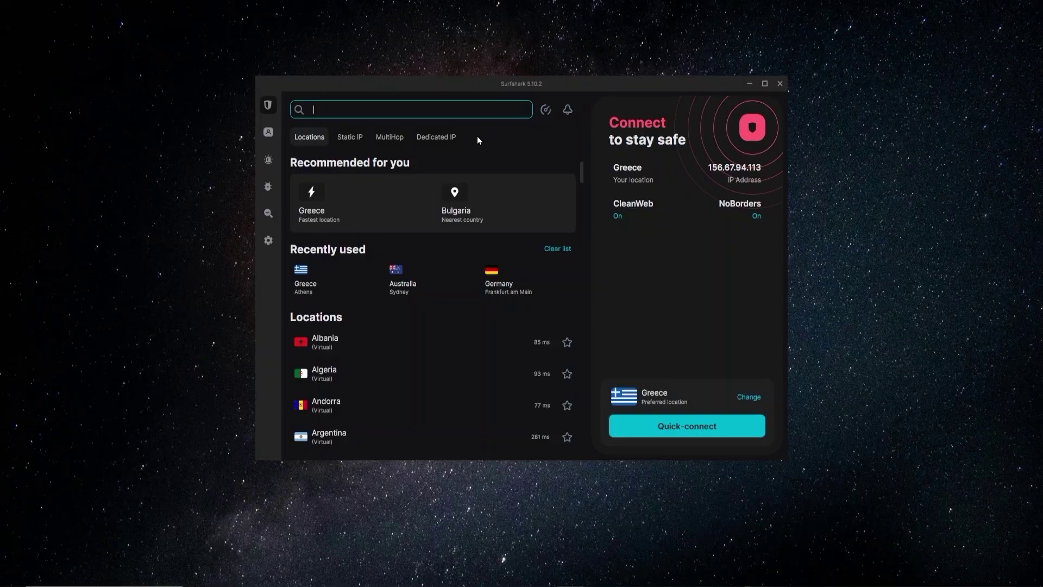
# Leave the location search field to show the recommended and recently used servers
pyautogui.click(525, 278)
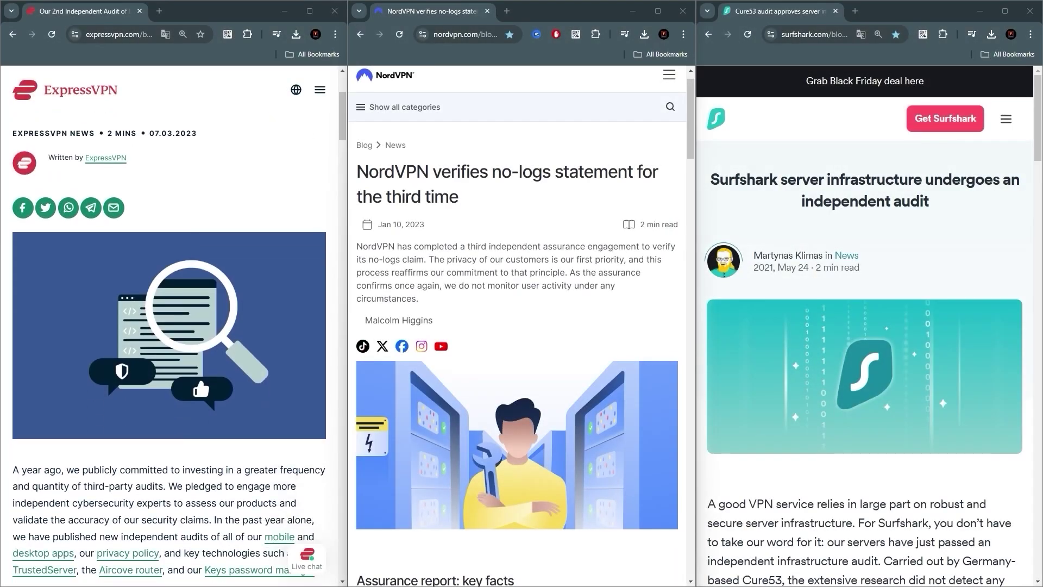
# Scroll to the NordVPN Deloitte assurance key facts and the Surfshark Cure53 audit details
pyautogui.scroll(-3, 522, 326)
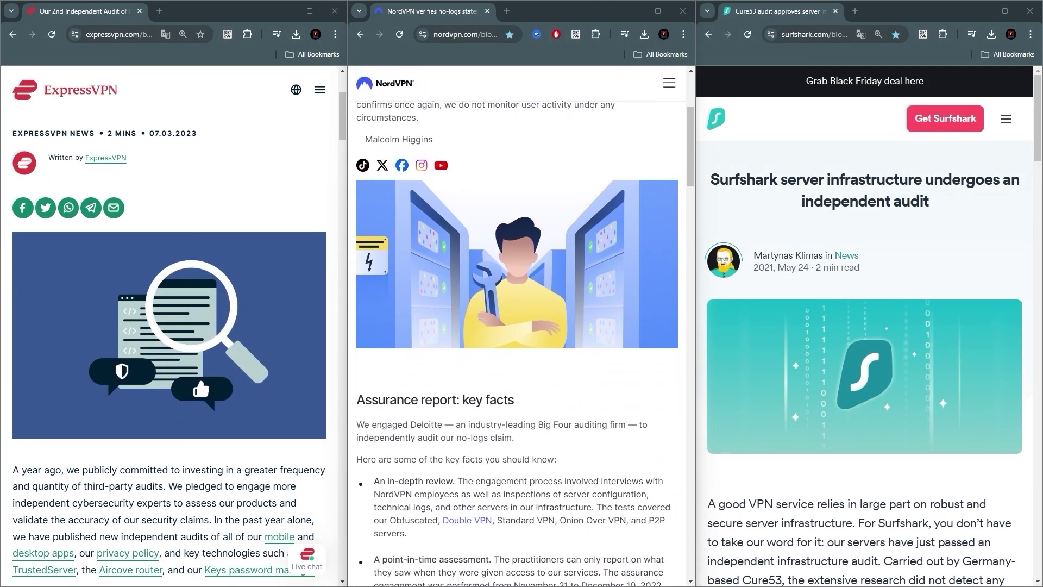
pyautogui.scroll(-2, 516, 343)
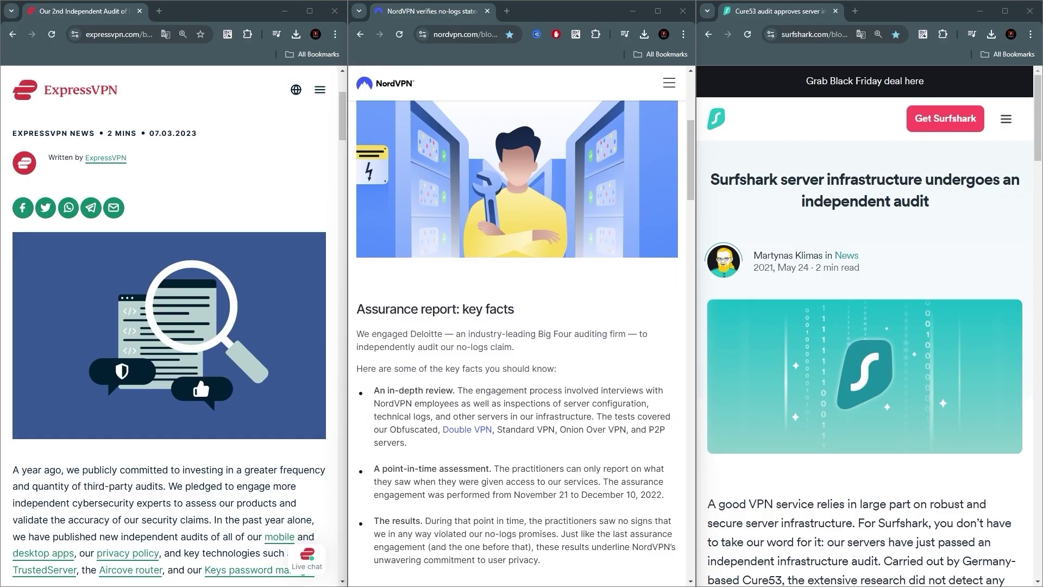
pyautogui.scroll(-3, 869, 326)
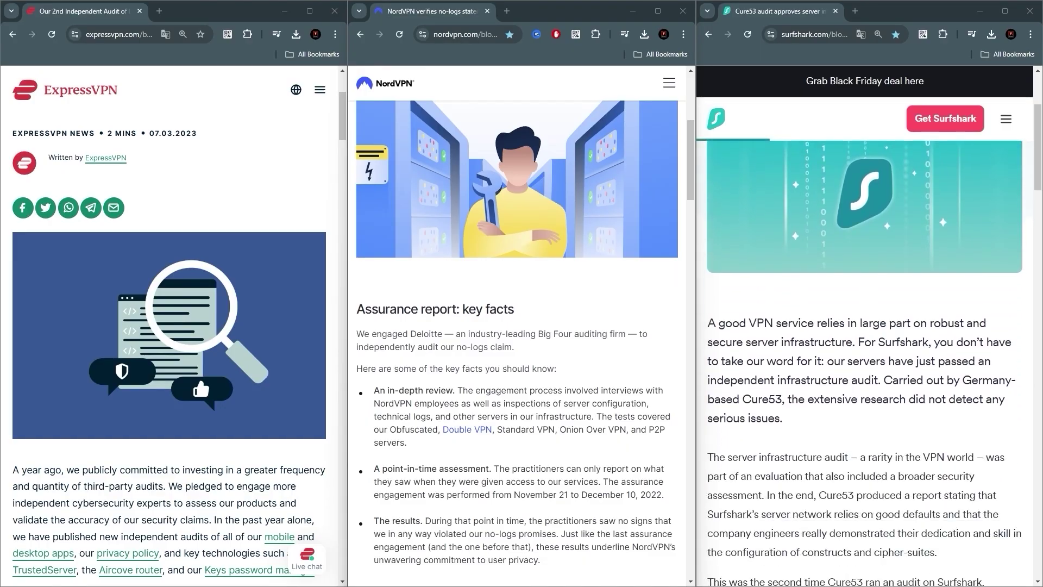
pyautogui.scroll(-3, 865, 358)
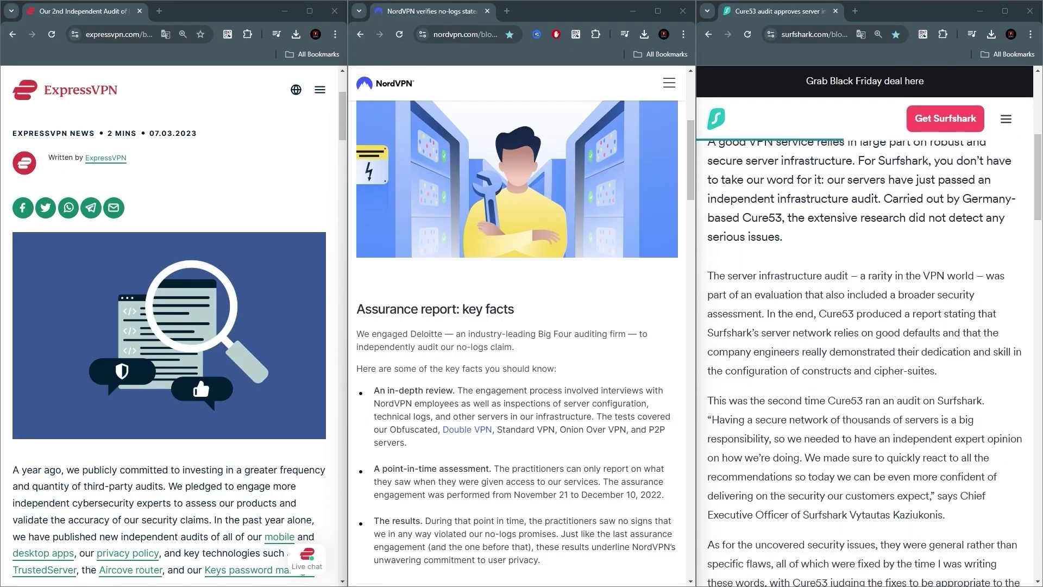
pyautogui.scroll(-2, 870, 337)
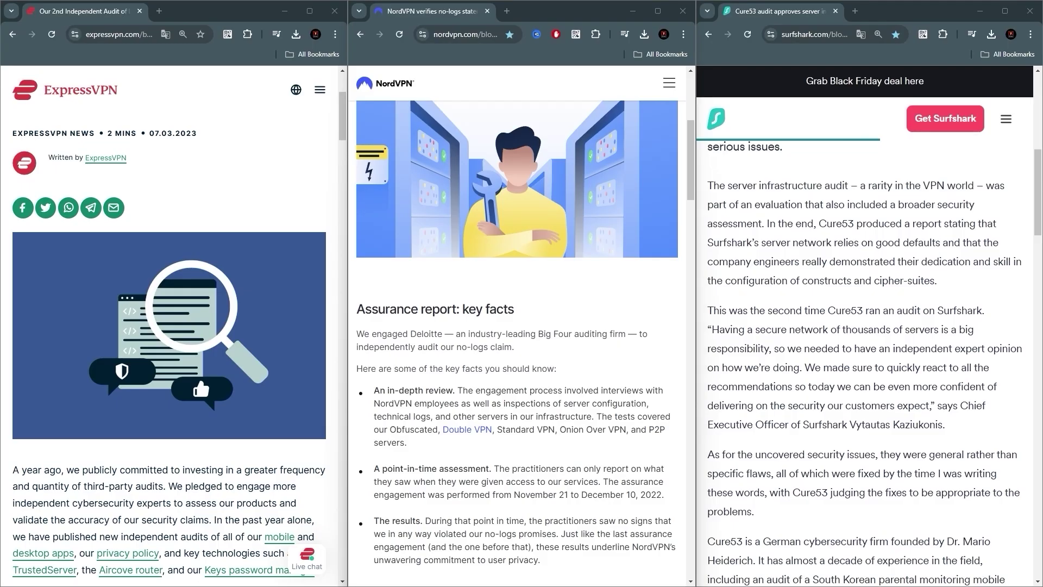